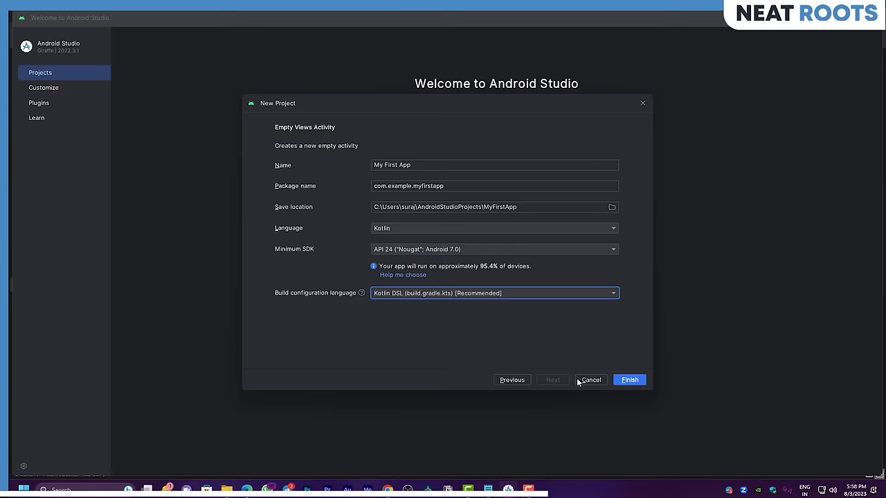
Create the Empty Views Activity project My First App with the Kotlin language, minimum SDK API 24 and Kotlin DSL build configuration.
left_click(631, 380)
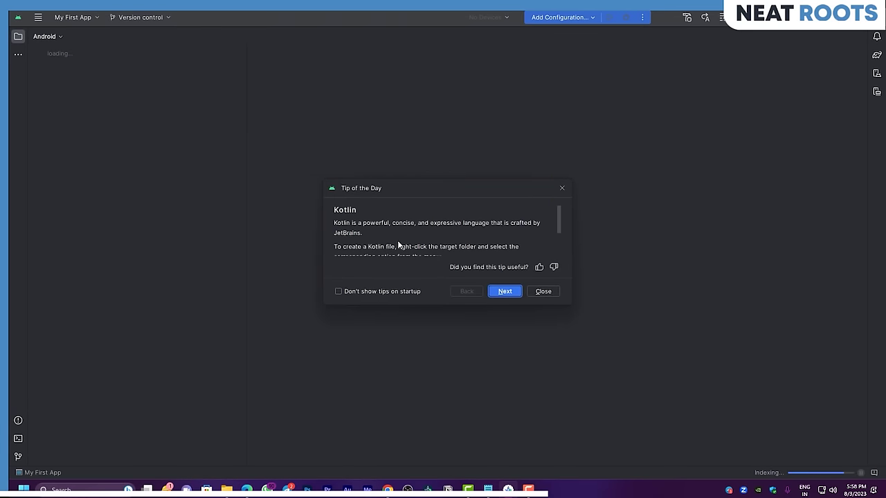
Read through the Kotlin tips of the day and dismiss them.
scroll(398, 239, "down", 3)
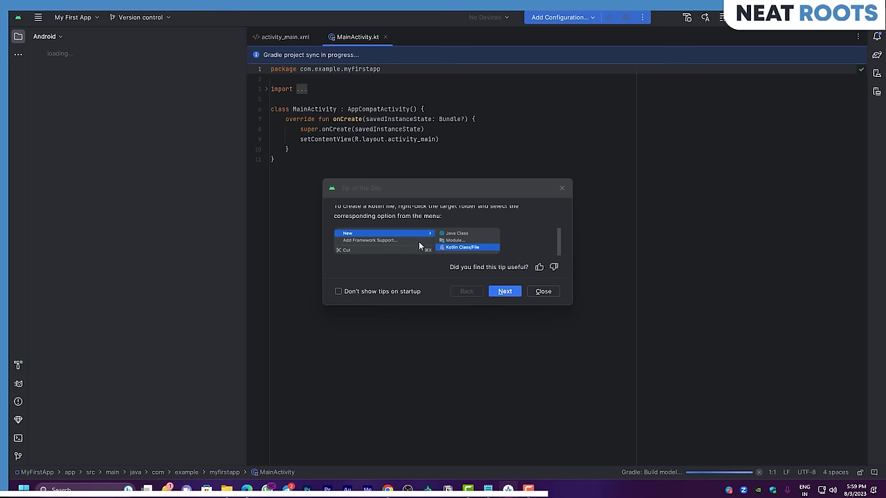
scroll(419, 242, "up", 3)
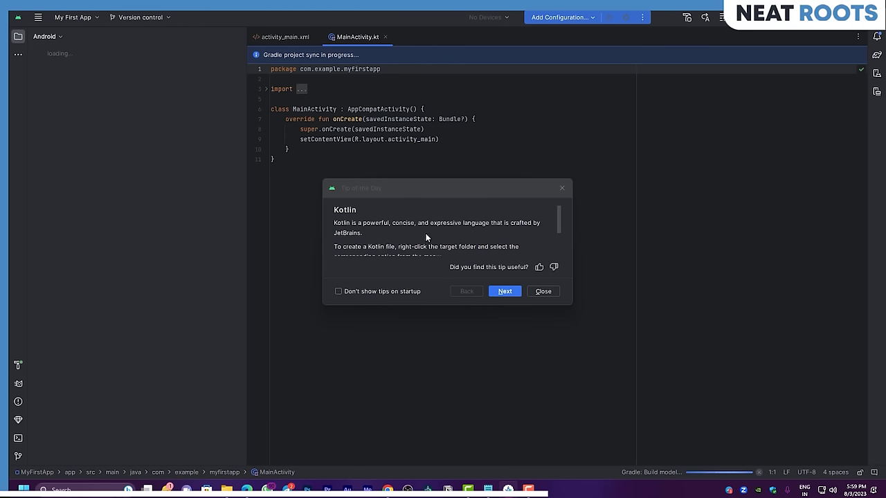
scroll(449, 230, "down", 2)
scroll(430, 240, "up", 2)
scroll(485, 256, "down", 2)
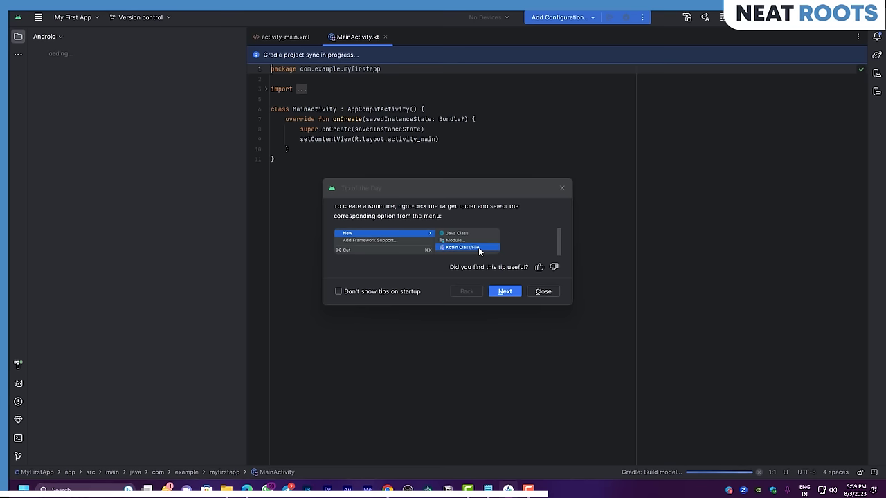
left_click(493, 292)
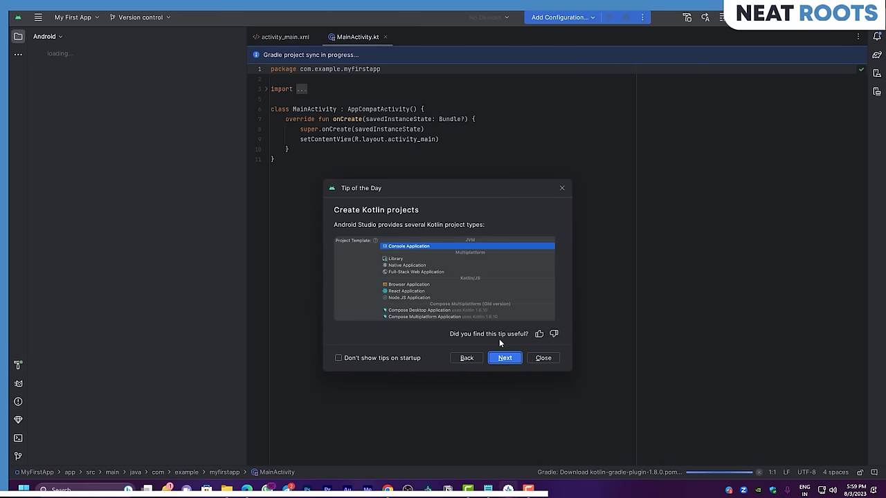
left_click(504, 358)
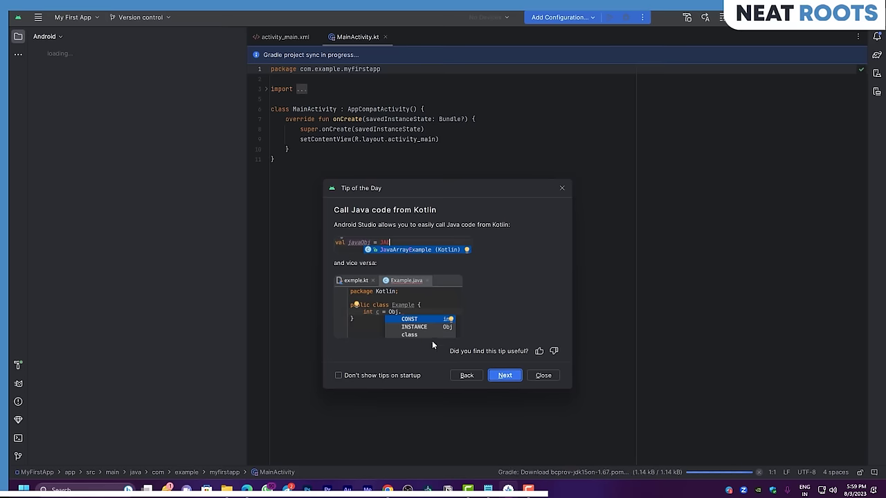
left_click(505, 377)
left_click(544, 291)
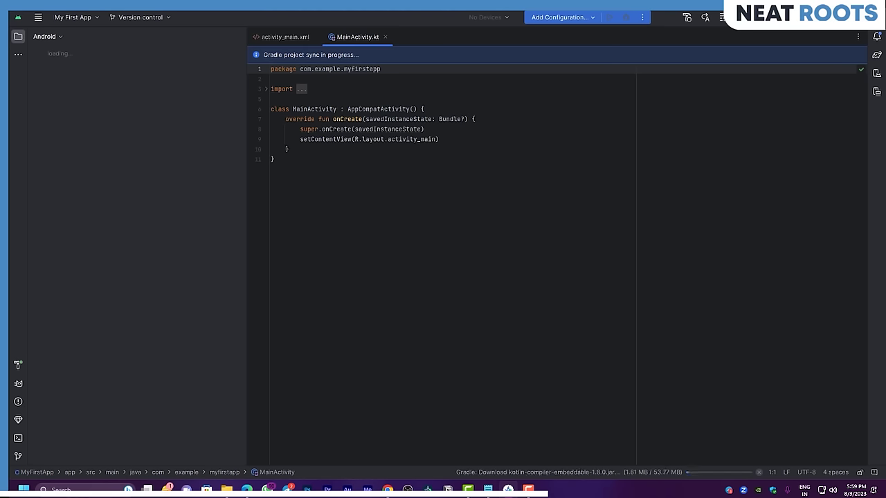
Review the IDE's Appearance and New UI settings, and close the settings without changing anything.
left_click(38, 16)
mouse_move(80, 40)
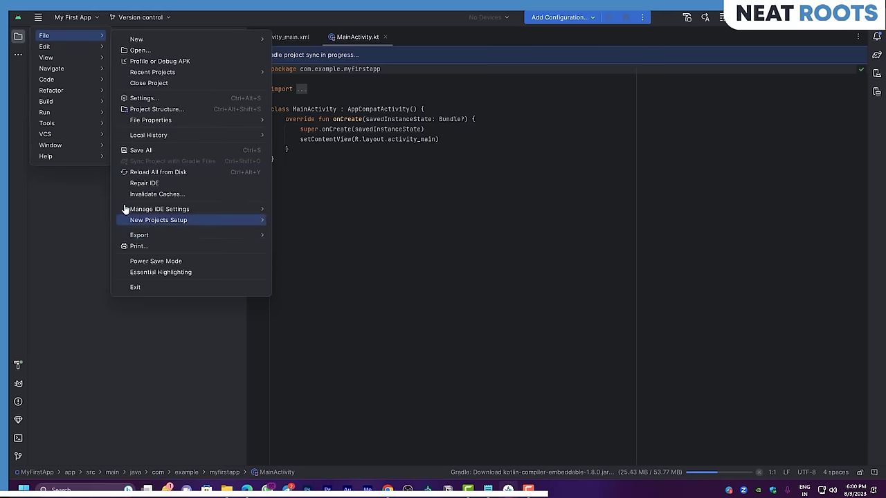
left_click(152, 99)
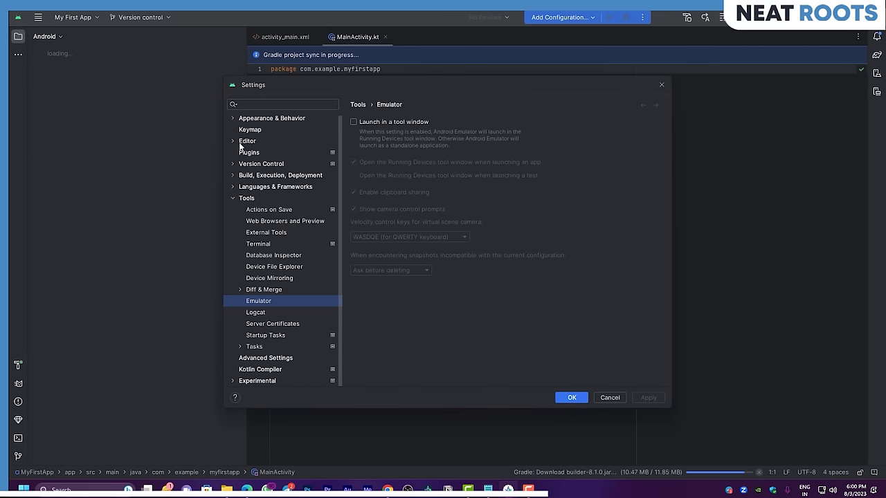
left_click(277, 118)
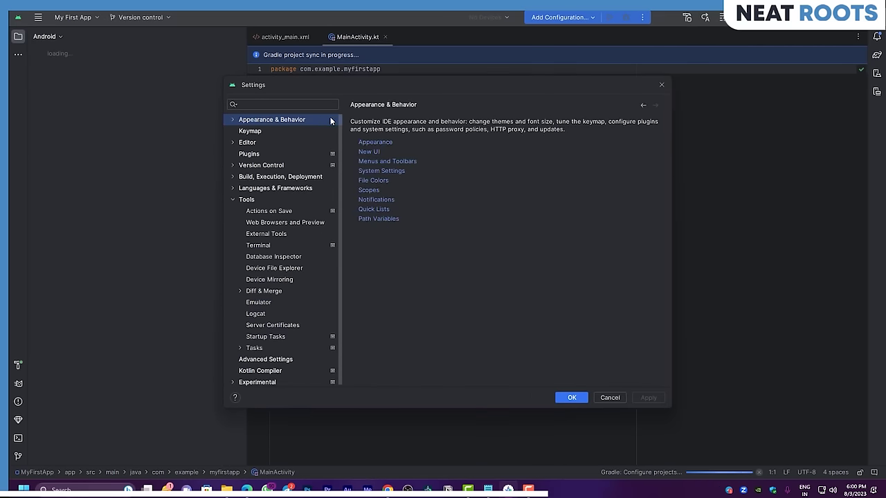
left_click(375, 142)
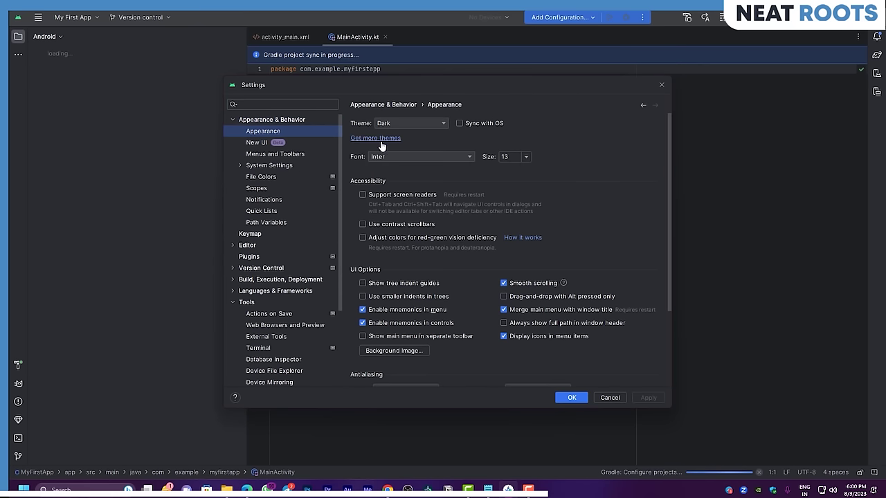
left_click(253, 143)
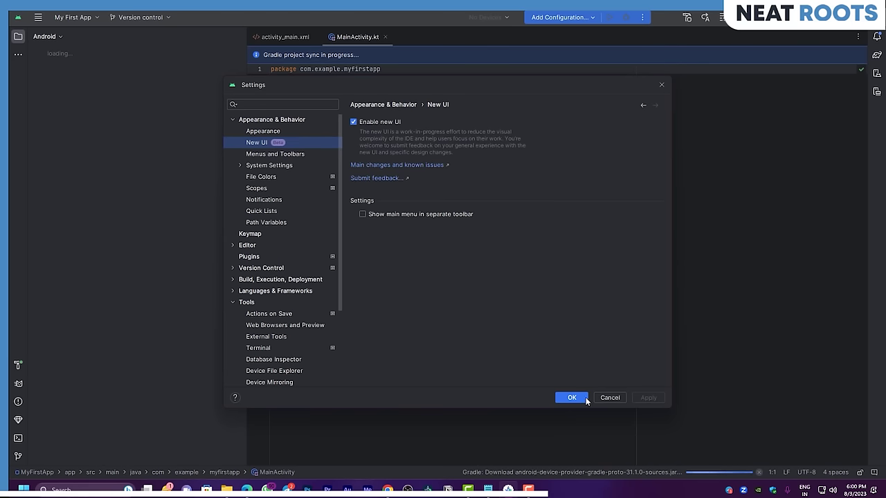
left_click(660, 86)
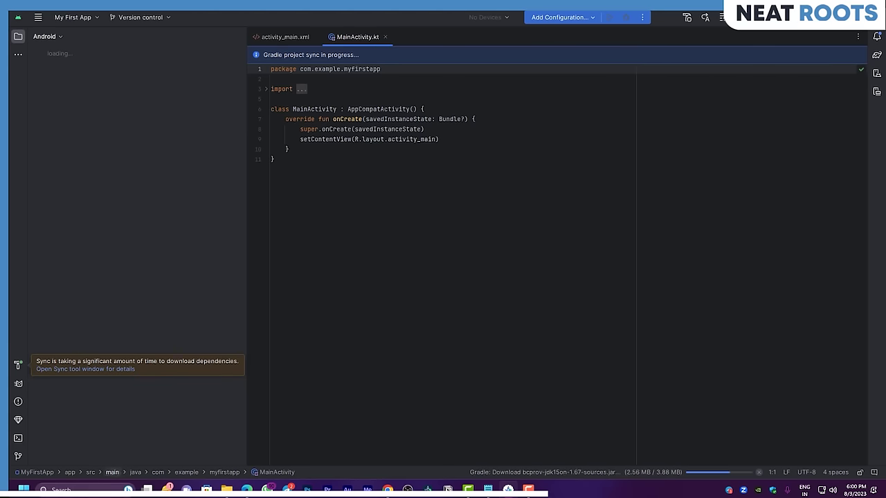
Examine the build output of the Gradle sync for the project.
left_click(19, 364)
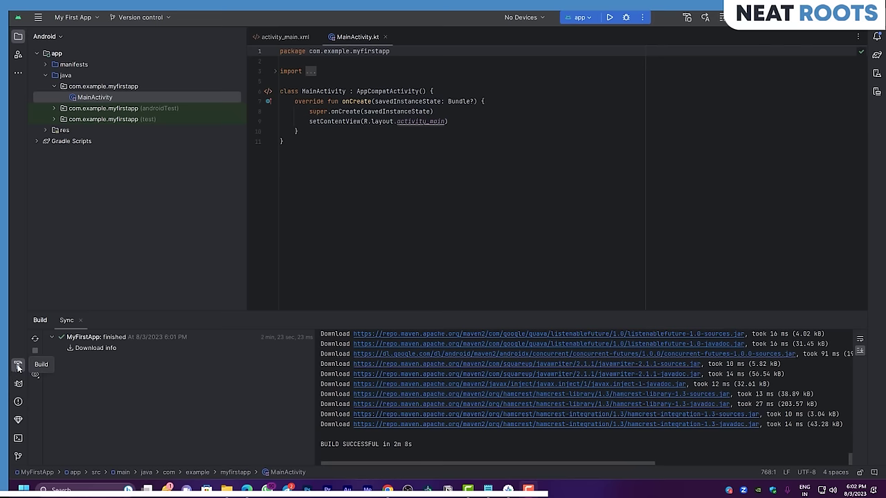
scroll(388, 411, "up", 5)
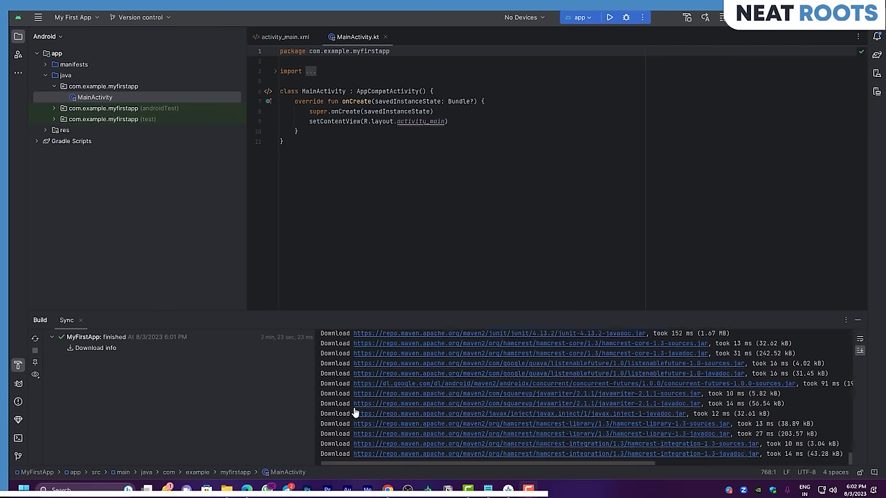
scroll(421, 408, "down", 5)
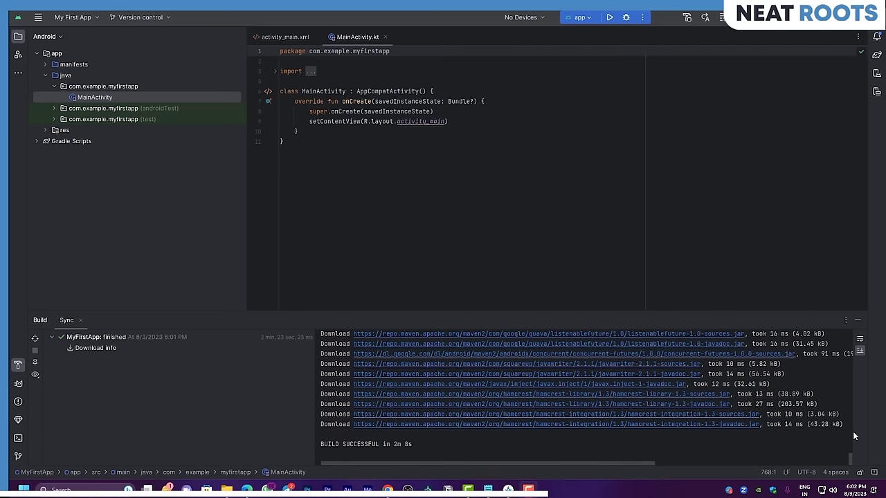
Inspect Logcat, Problems, App Quality Insights, Terminal and Version Control one after another, and hide the tool window.
left_click(18, 385)
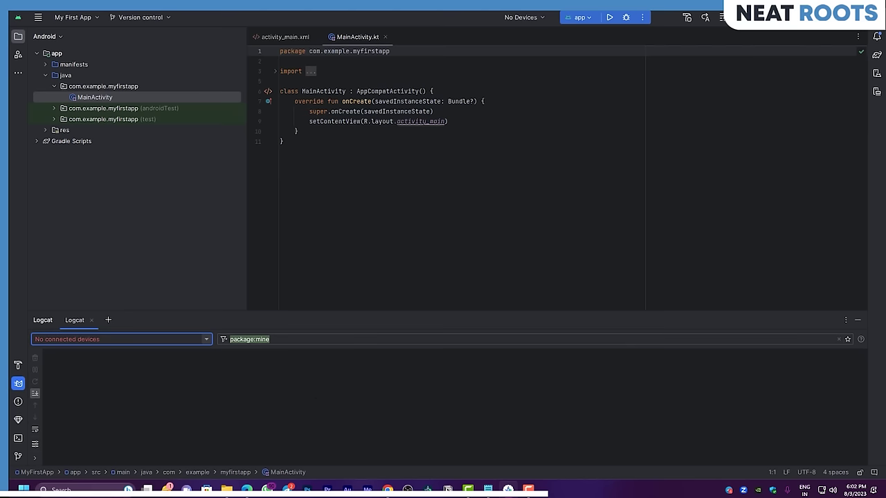
left_click(18, 401)
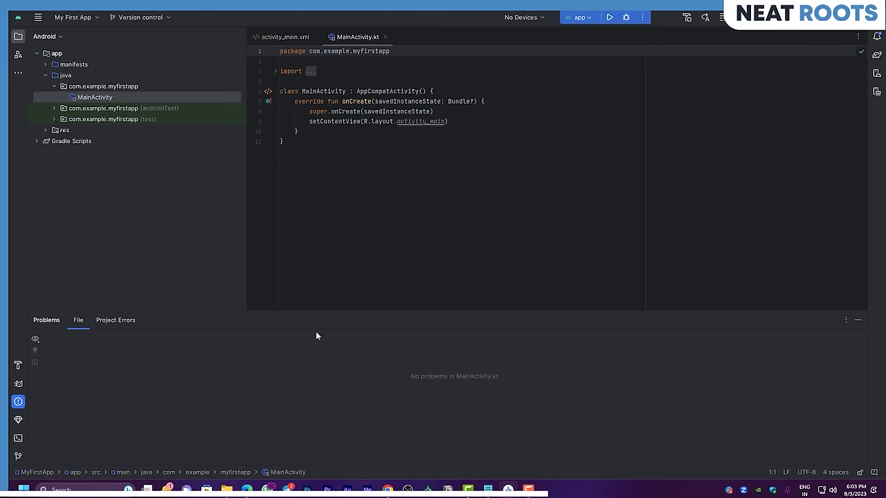
left_click(18, 420)
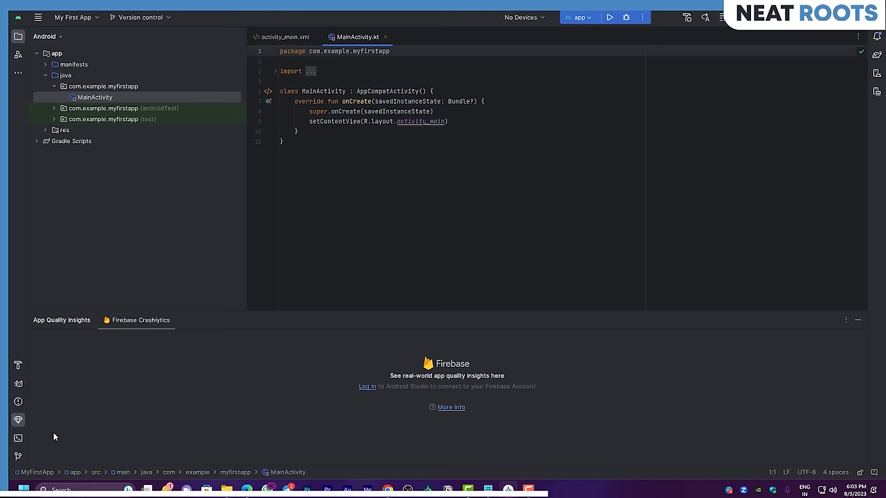
left_click(18, 439)
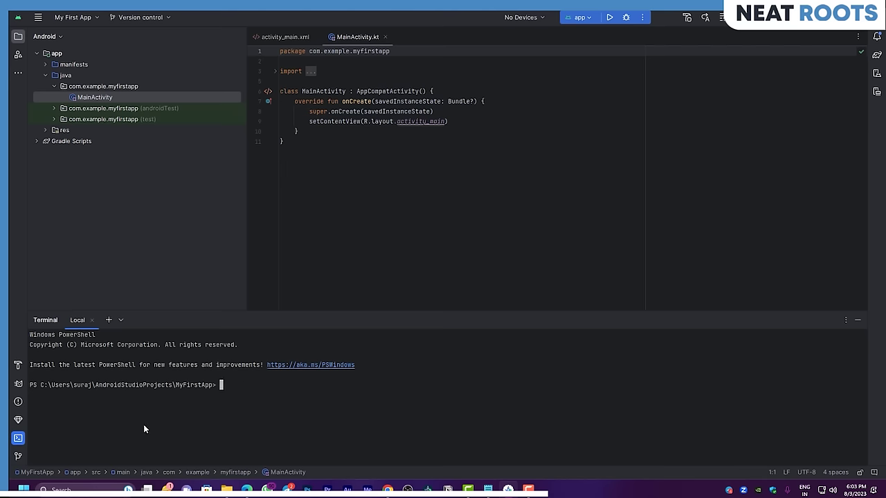
left_click(17, 458)
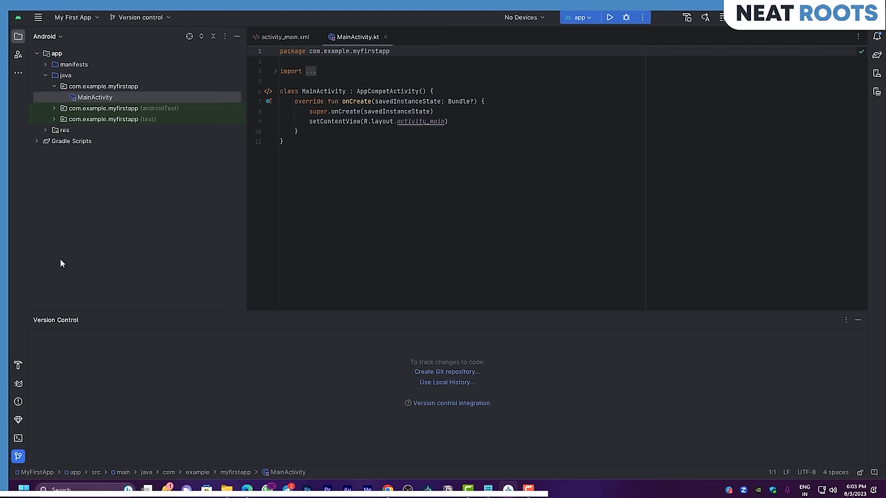
left_click(857, 320)
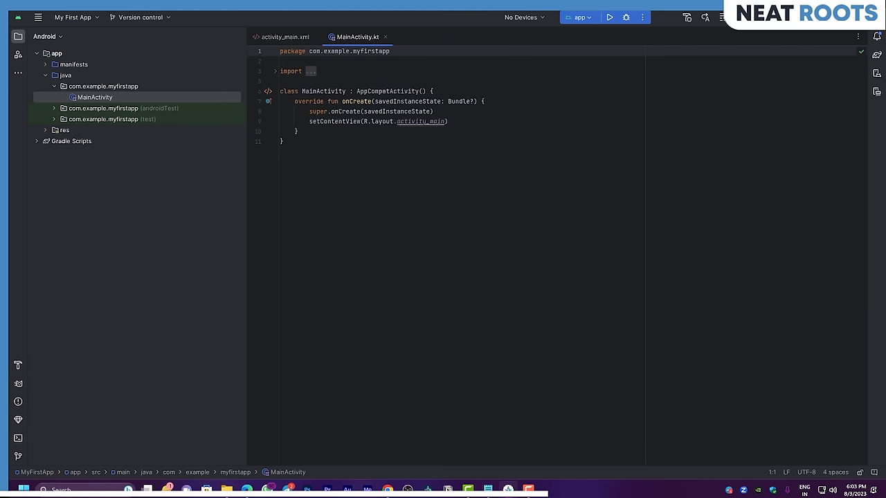
left_click(39, 18)
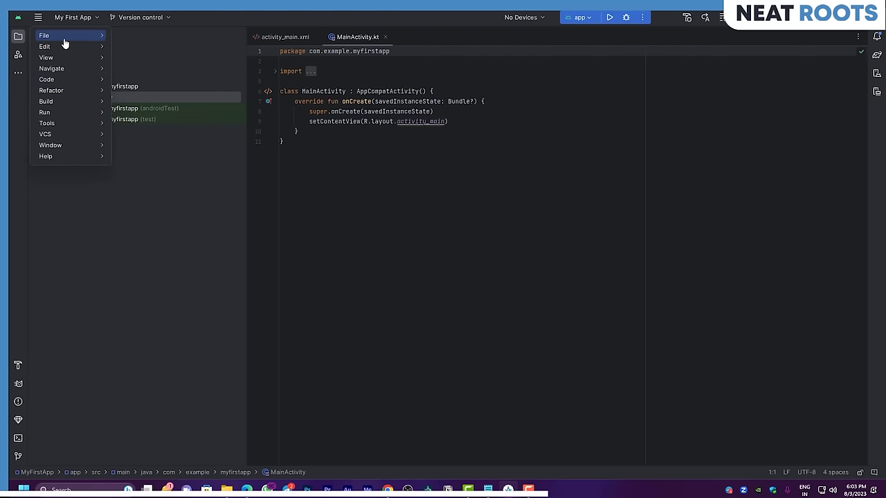
mouse_move(64, 43)
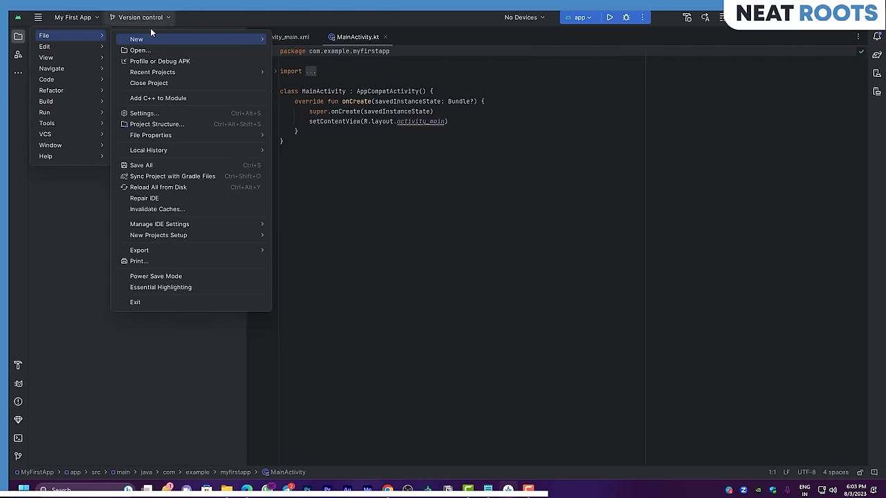
mouse_move(175, 43)
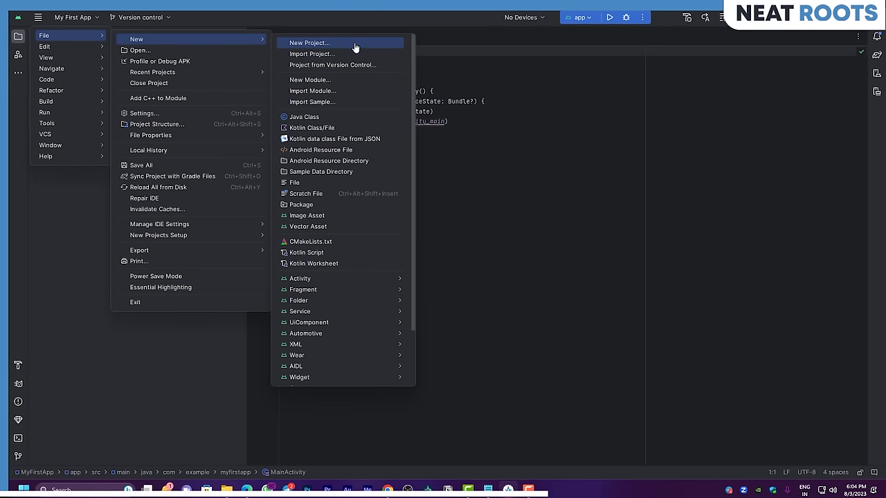
mouse_move(373, 371)
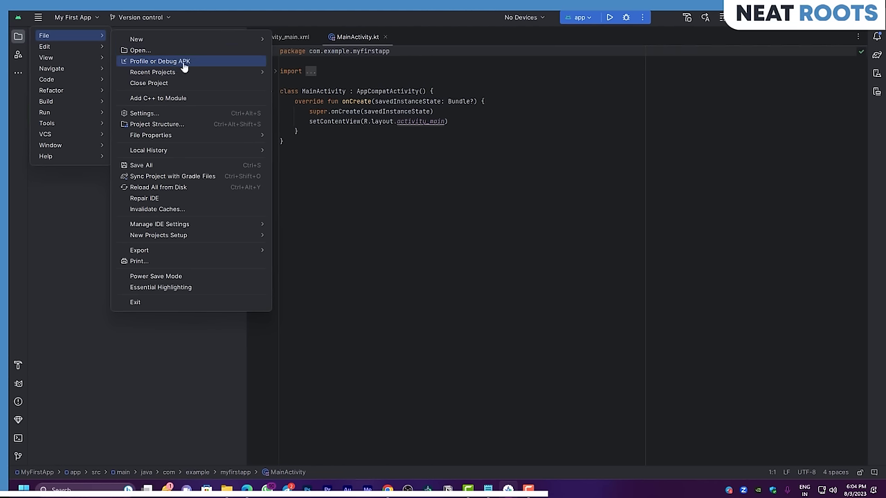
mouse_move(253, 73)
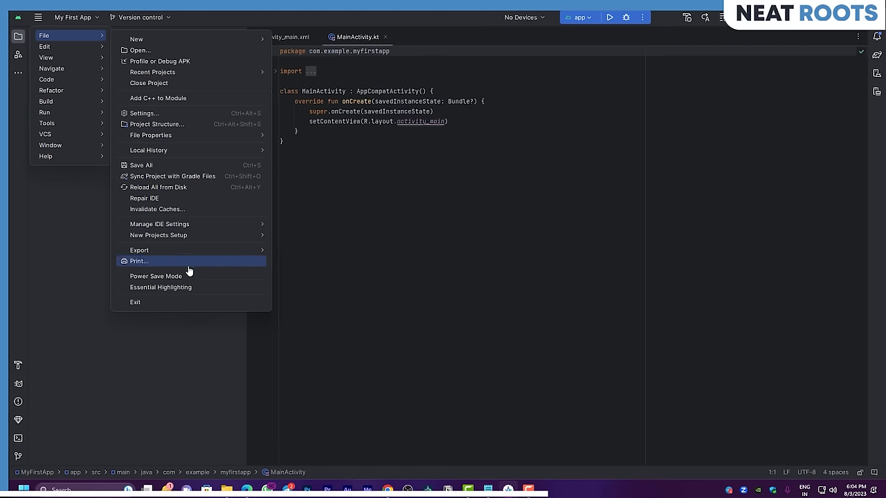
mouse_move(194, 255)
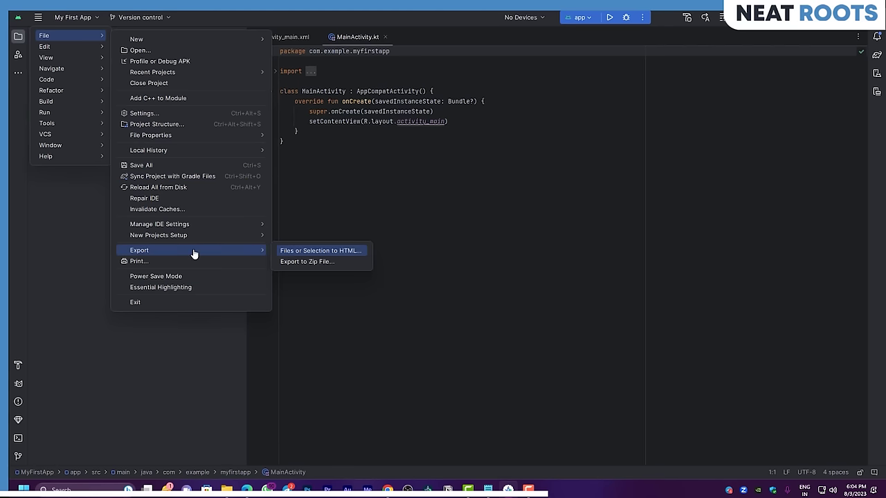
mouse_move(184, 240)
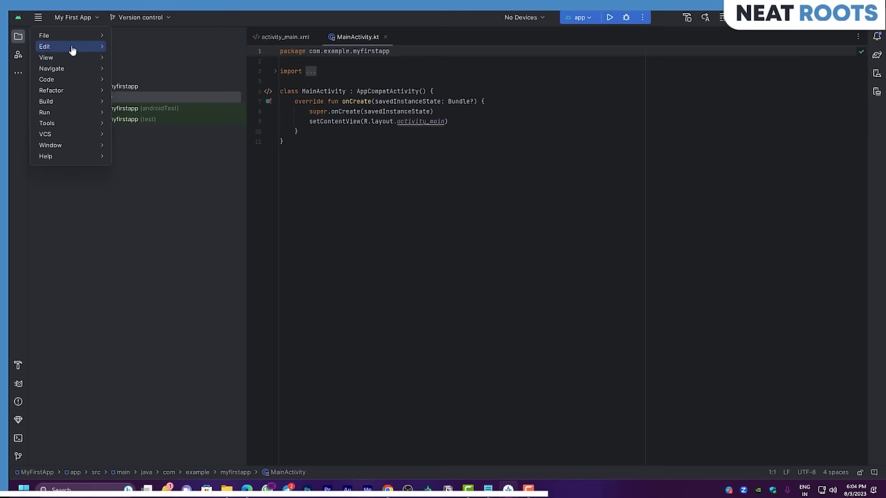
mouse_move(88, 51)
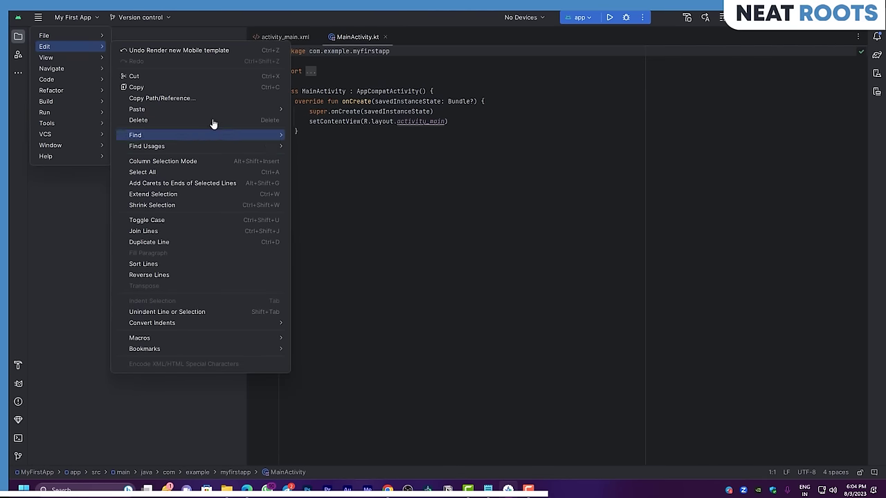
mouse_move(65, 60)
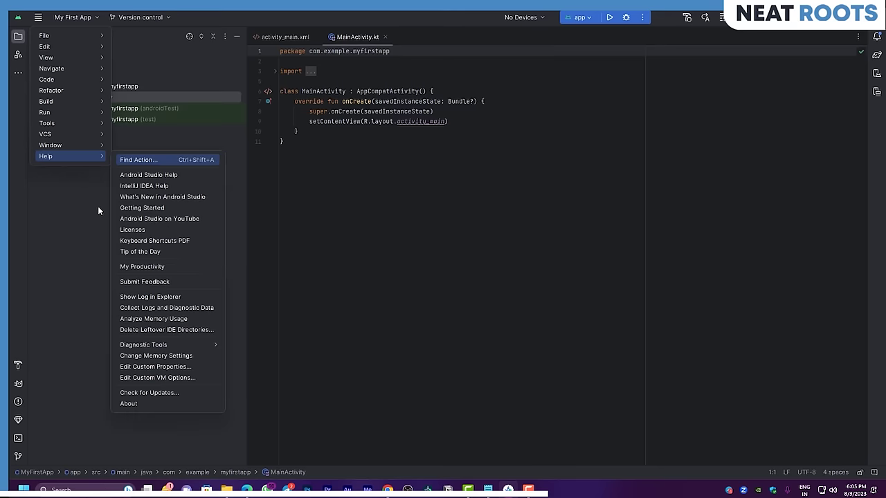
left_click(38, 17)
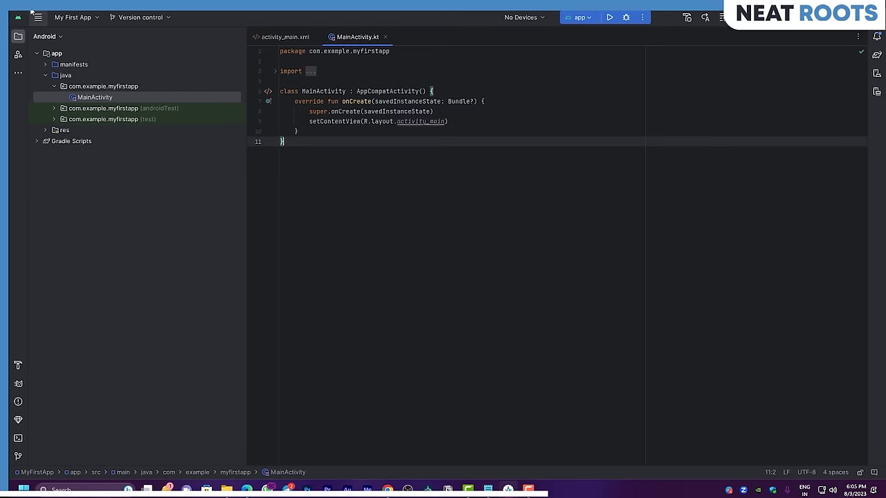
left_click(86, 18)
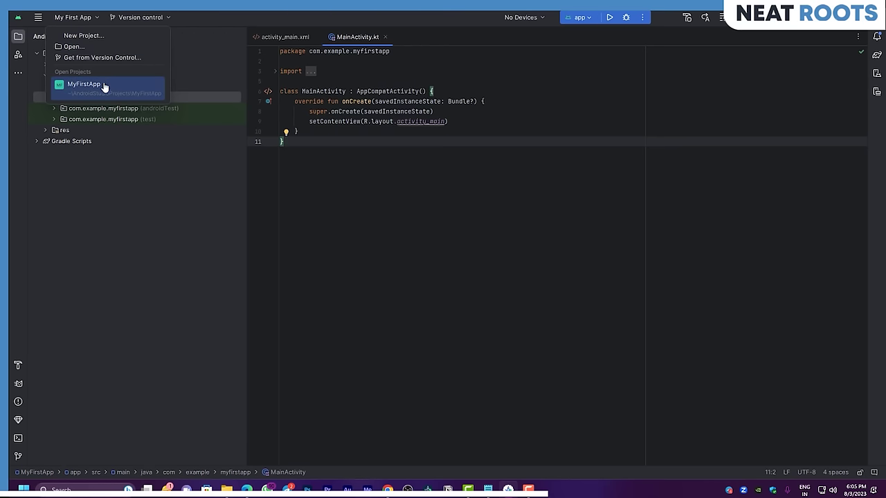
key("Escape")
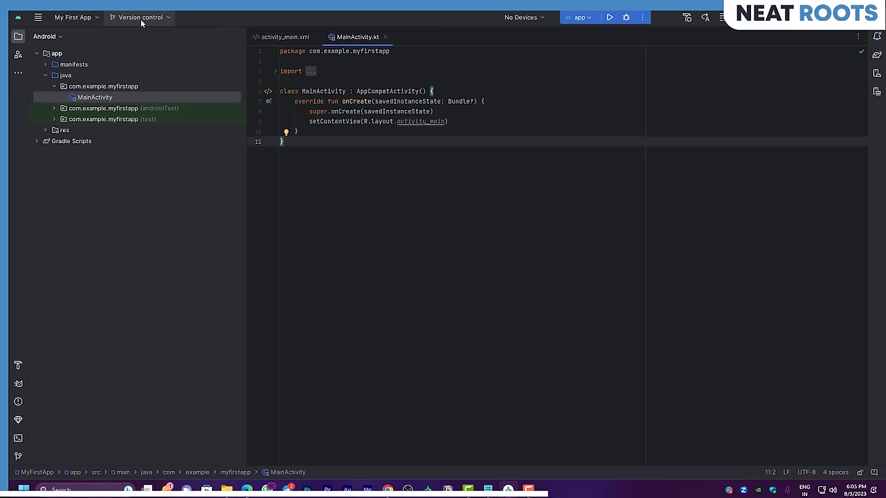
Examine the app module's drawable, color, layout, mip map and string resources in the Resource Manager.
left_click(18, 57)
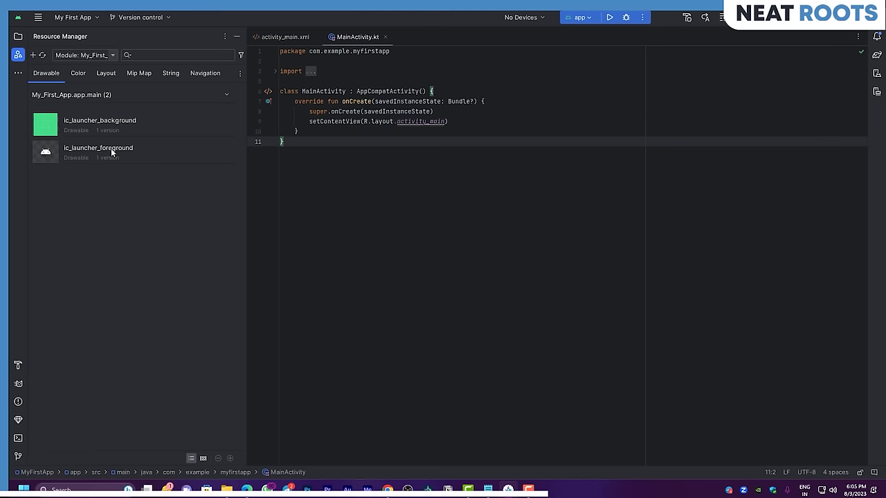
left_click(78, 72)
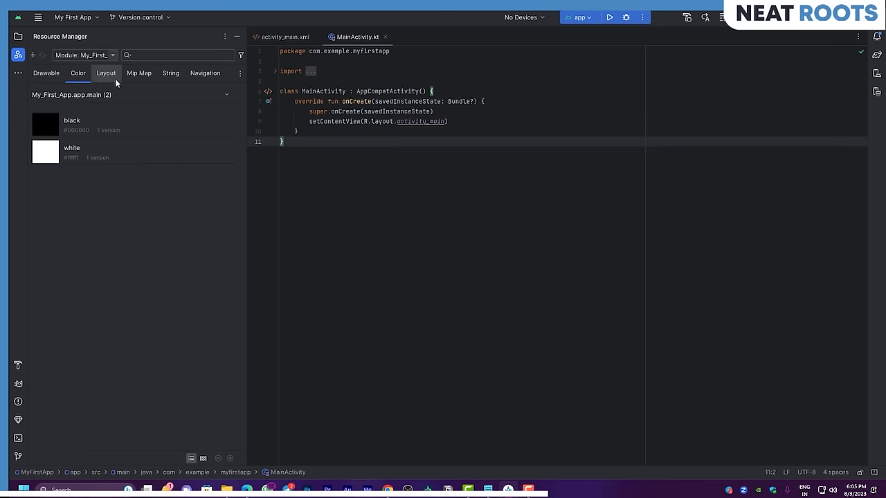
left_click(108, 75)
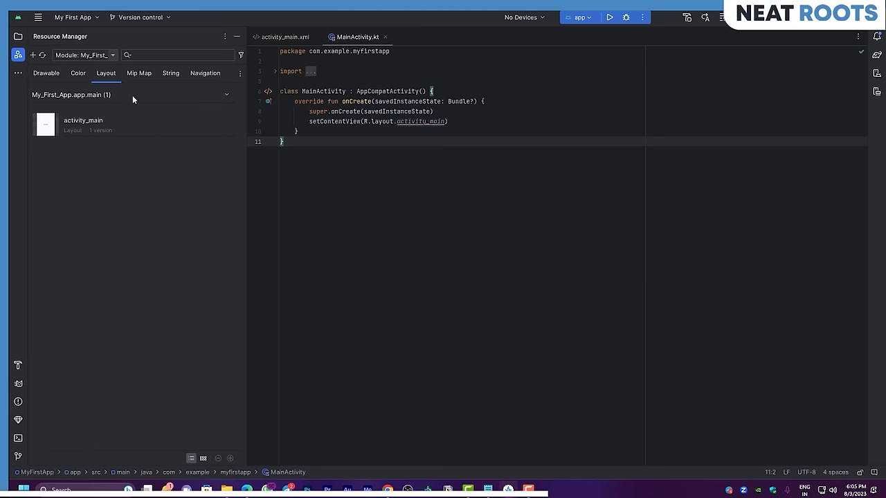
left_click(138, 75)
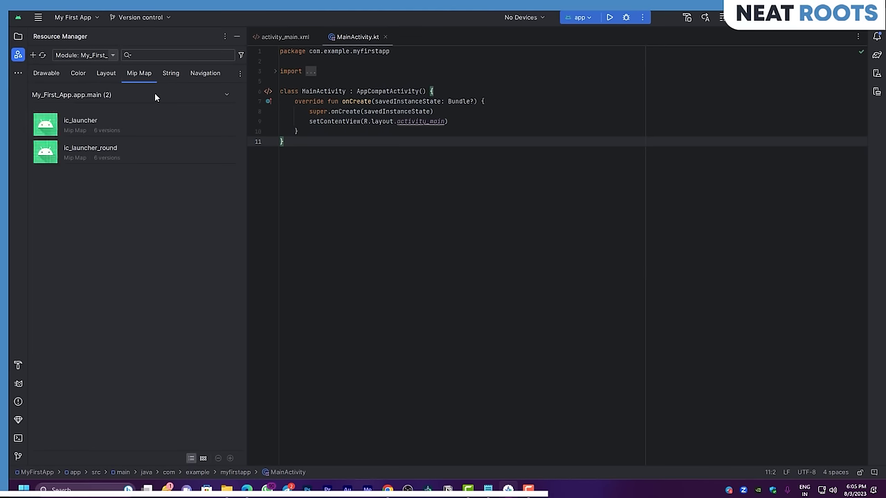
left_click(167, 81)
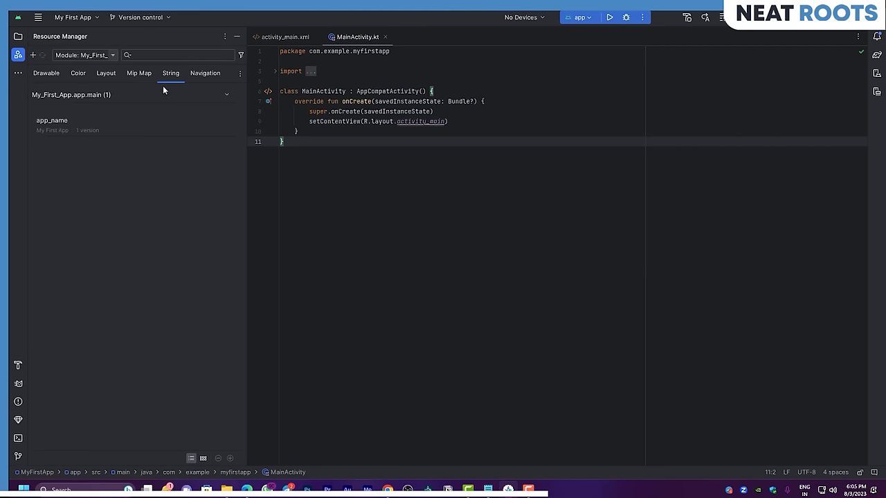